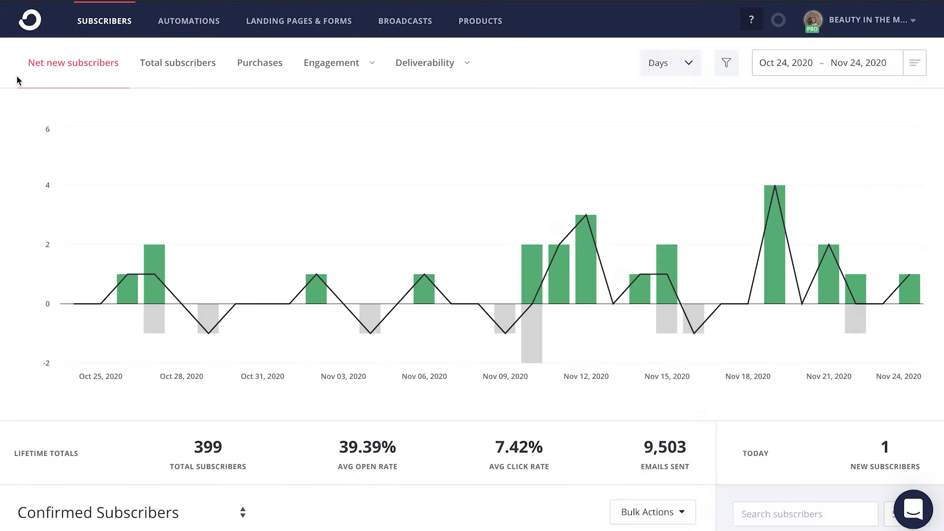
- Create a new landing page and scroll the template gallery down to the Canyon templates
{"action": "left_click", "coordinate": [304, 22]}
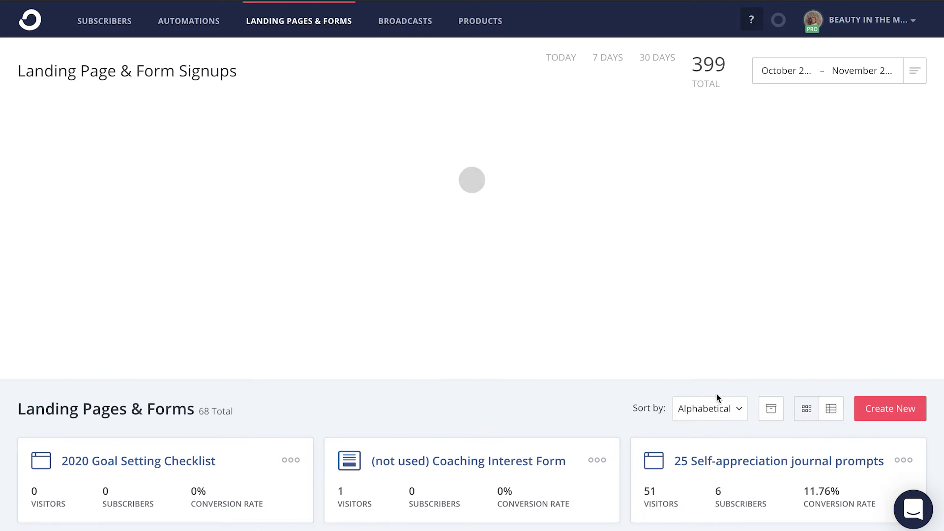
{"action": "left_click", "coordinate": [884, 413]}
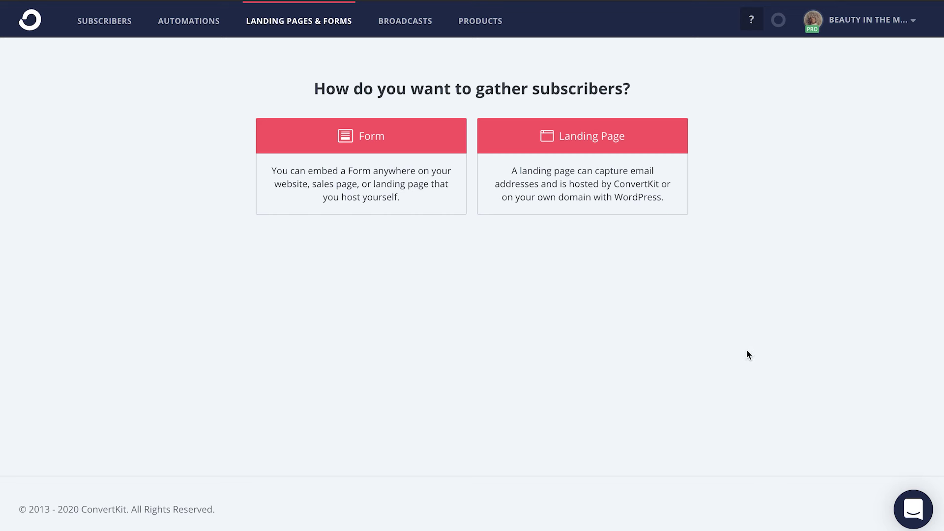
{"action": "left_click", "coordinate": [565, 149]}
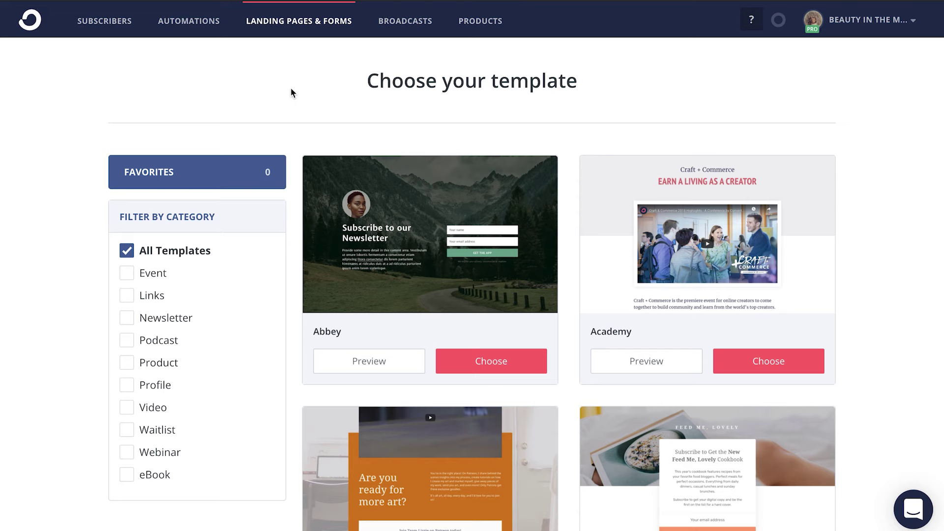
{"action": "scroll", "coordinate": [297, 167], "scroll_direction": "down", "scroll_amount": 7}
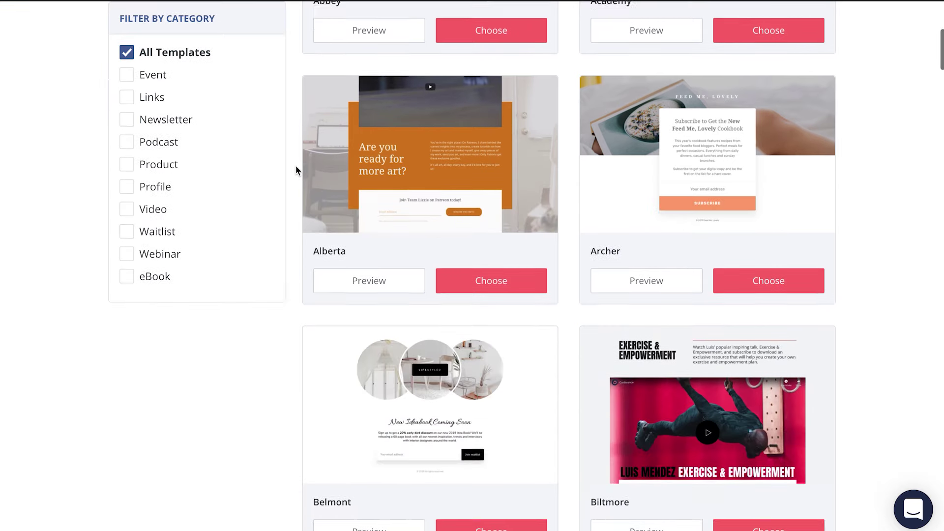
{"action": "scroll", "coordinate": [296, 166], "scroll_direction": "down", "scroll_amount": 2}
{"action": "scroll", "coordinate": [297, 166], "scroll_direction": "up", "scroll_amount": 6}
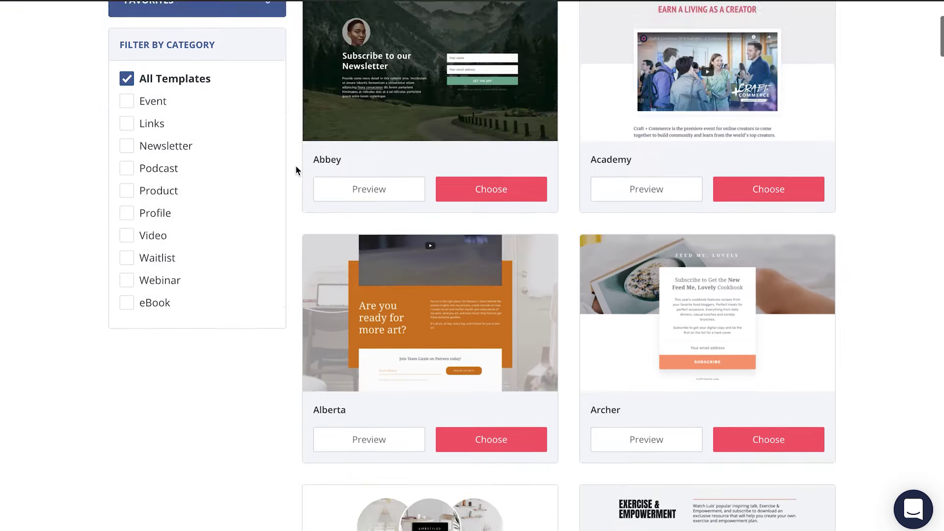
{"action": "scroll", "coordinate": [296, 166], "scroll_direction": "down", "scroll_amount": 9}
{"action": "scroll", "coordinate": [296, 167], "scroll_direction": "down", "scroll_amount": 9}
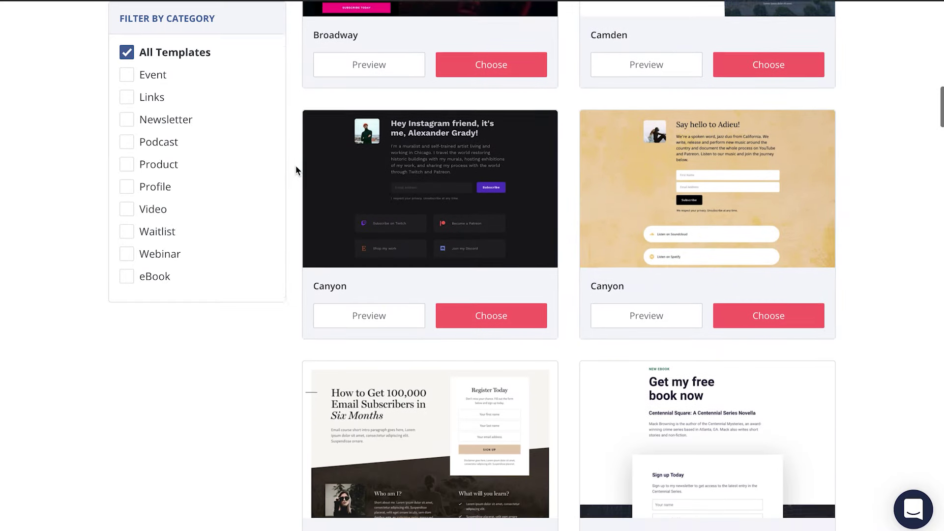
- Build from the yellow Canyon template with headline 'Headline...' and description 'descriptive value'
{"action": "left_click", "coordinate": [749, 308]}
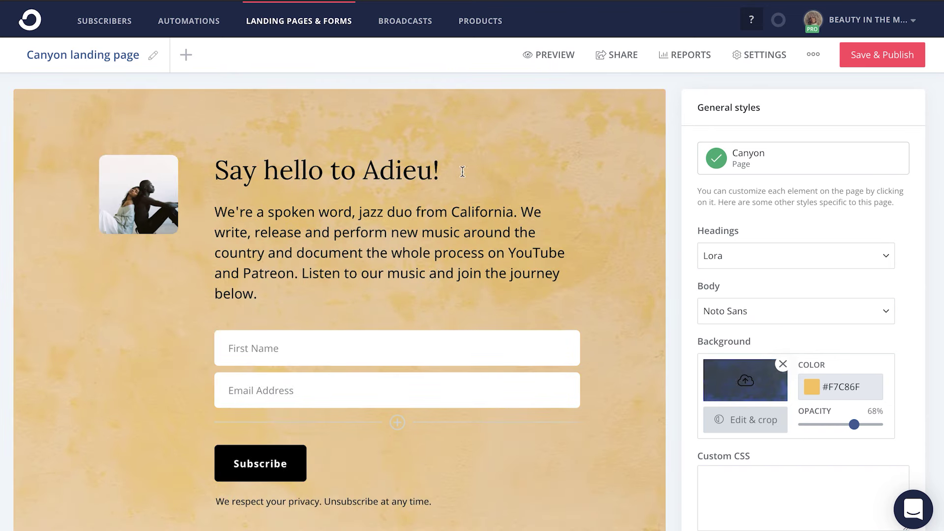
{"action": "left_click_drag", "start_coordinate": [462, 171], "coordinate": [221, 156]}
{"action": "key", "text": "BackSpace"}
{"action": "type", "text": "Headlin"}
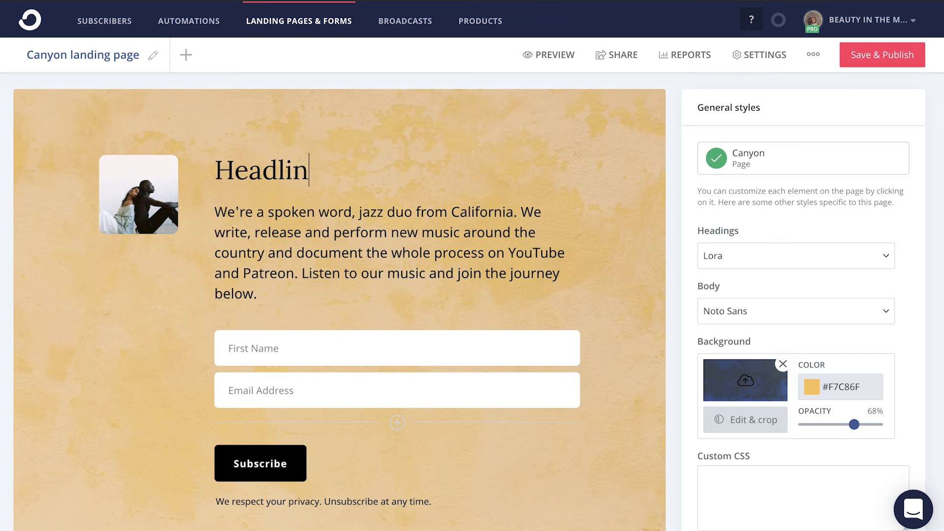
{"action": "type", "text": "e..."}
{"action": "left_click_drag", "start_coordinate": [264, 294], "coordinate": [213, 212]}
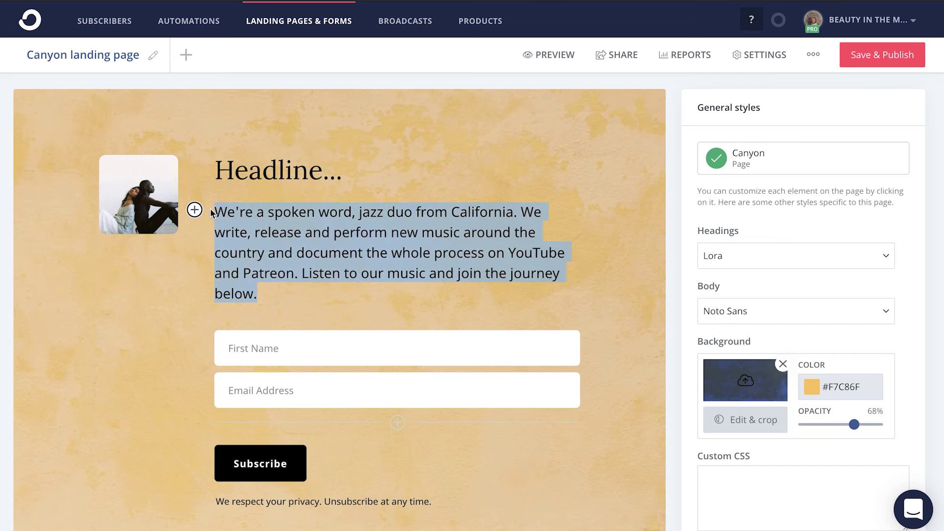
{"action": "type", "text": "descrip"}
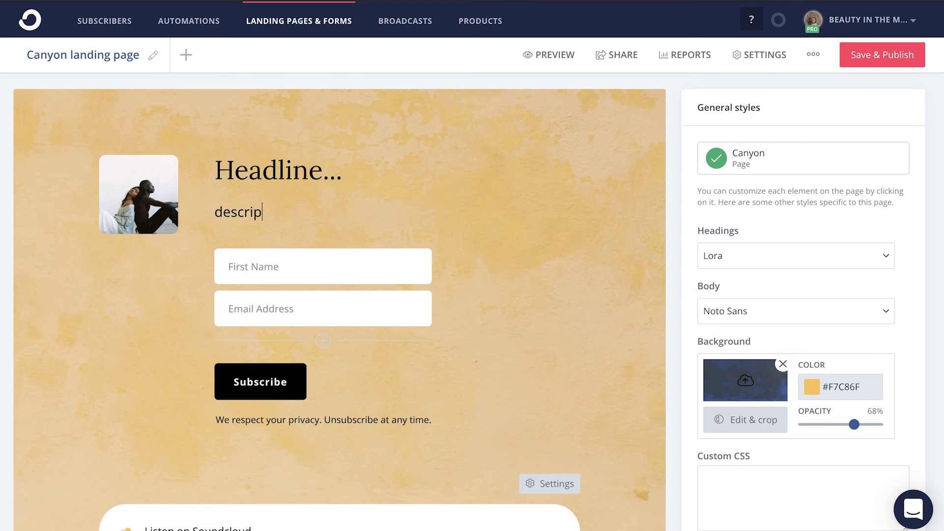
{"action": "type", "text": "tive value..."}
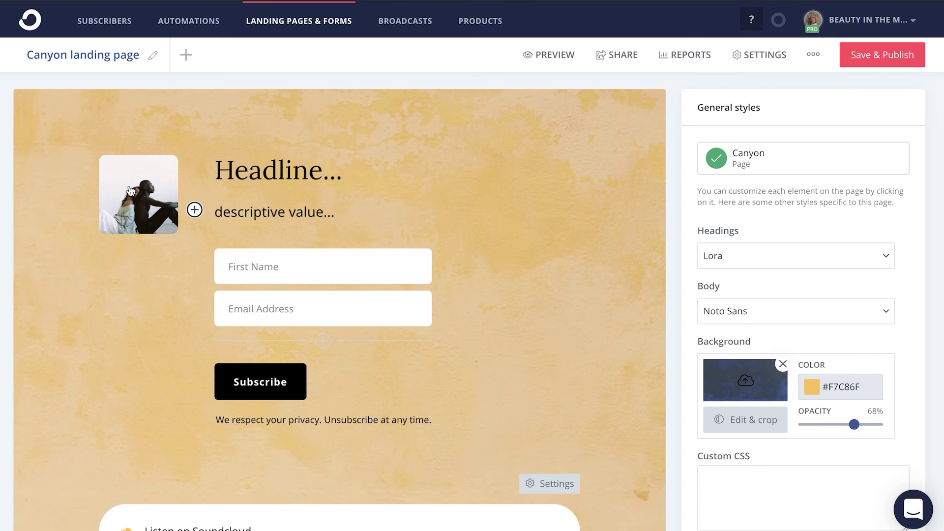
{"action": "left_click", "coordinate": [194, 211]}
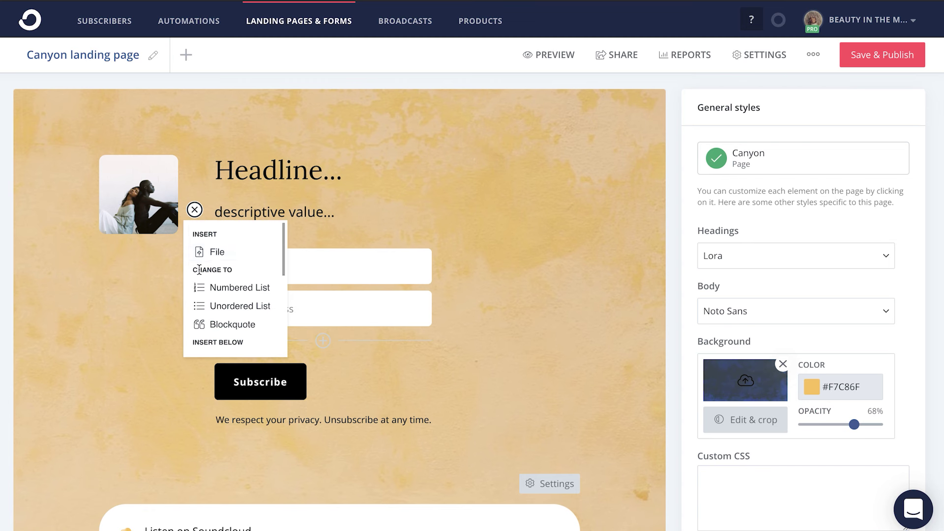
{"action": "scroll", "coordinate": [202, 285], "scroll_direction": "down", "scroll_amount": 1}
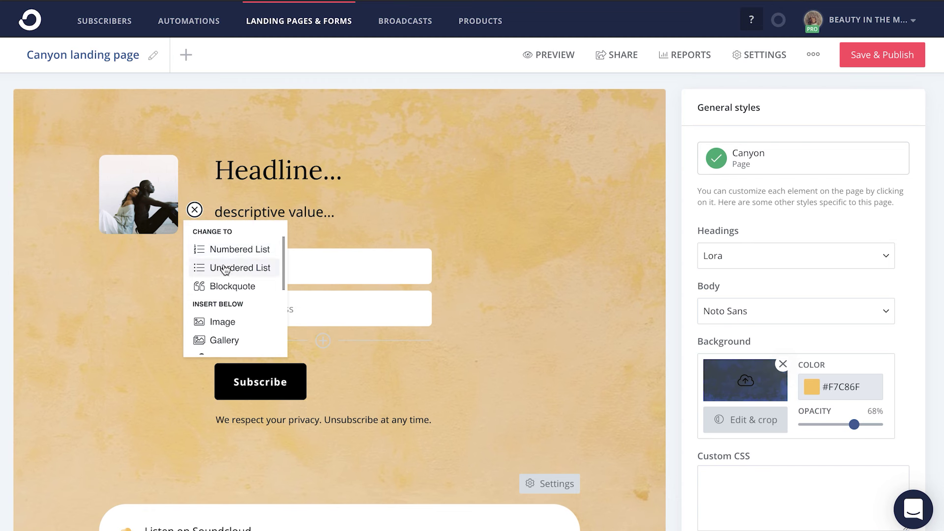
{"action": "scroll", "coordinate": [226, 270], "scroll_direction": "down", "scroll_amount": 2}
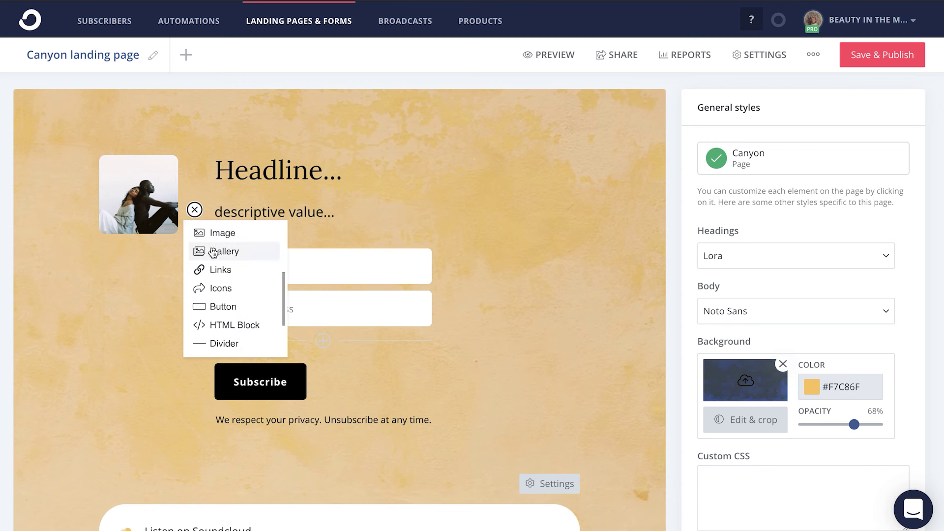
{"action": "scroll", "coordinate": [212, 288], "scroll_direction": "down", "scroll_amount": 1}
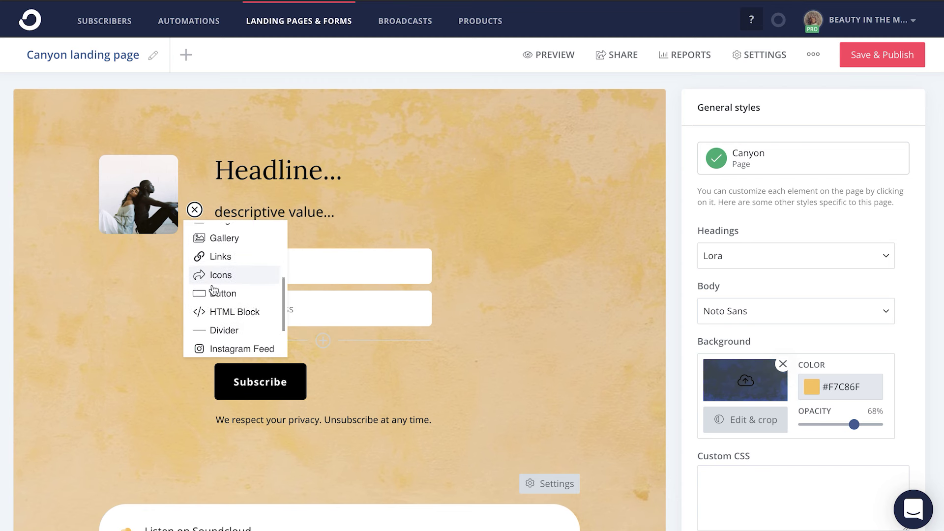
{"action": "left_click", "coordinate": [381, 207]}
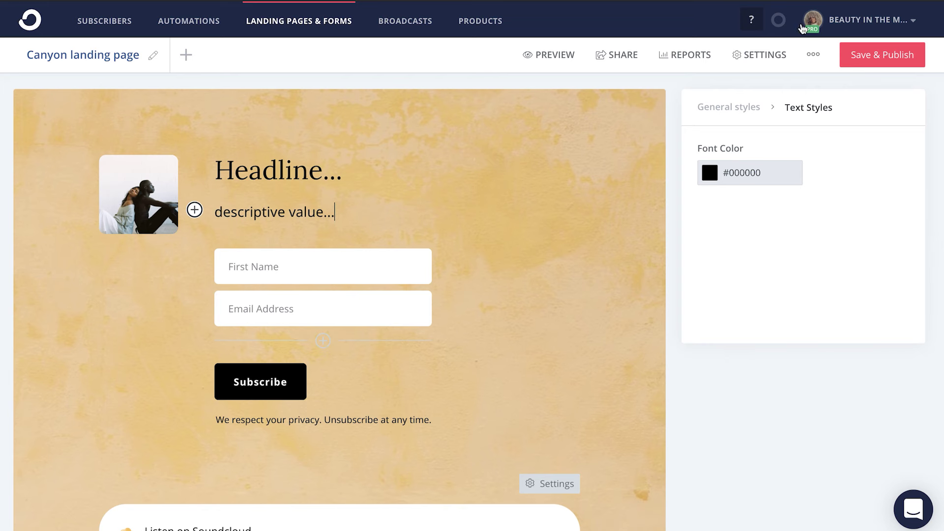
- Set the incentive to download the Travel for free guide file and edit the incentive email contents
{"action": "left_click", "coordinate": [746, 59]}
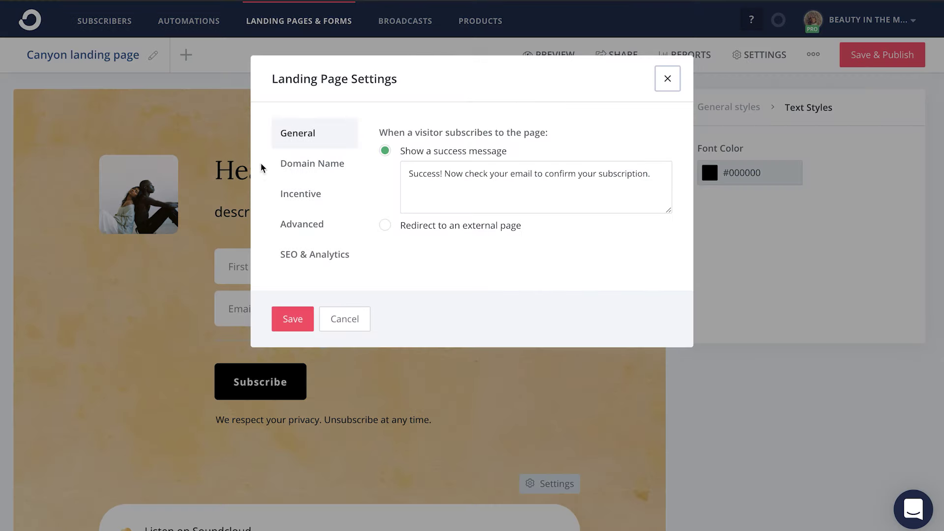
{"action": "left_click", "coordinate": [308, 198]}
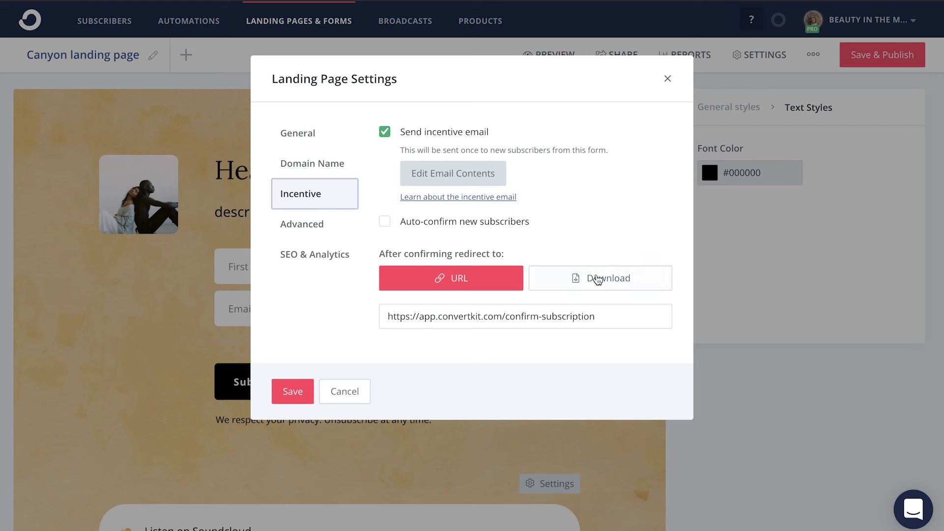
{"action": "left_click", "coordinate": [596, 277]}
{"action": "left_click", "coordinate": [415, 320]}
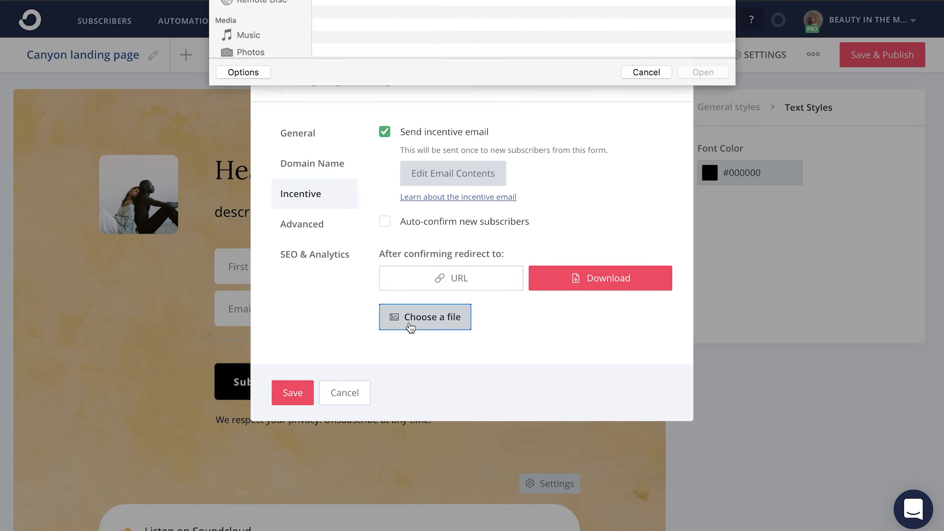
{"action": "left_click", "coordinate": [380, 44]}
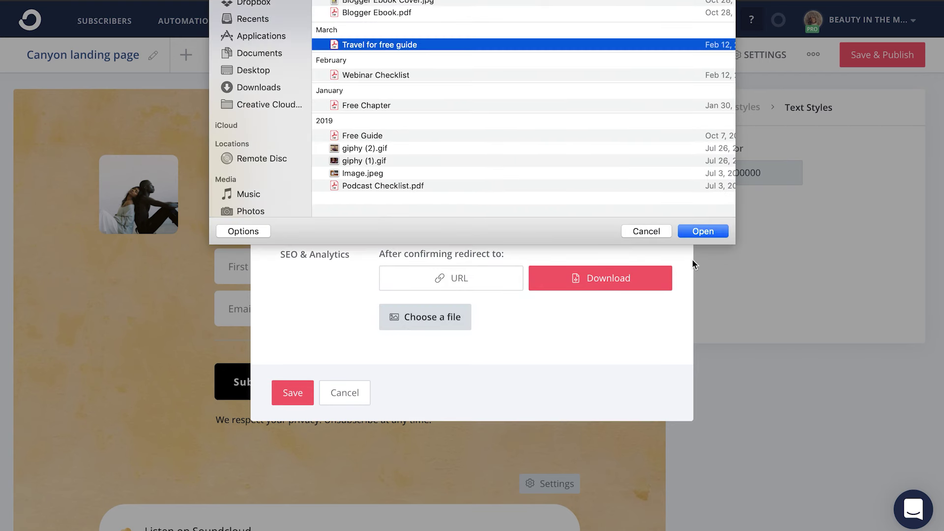
{"action": "left_click", "coordinate": [709, 231]}
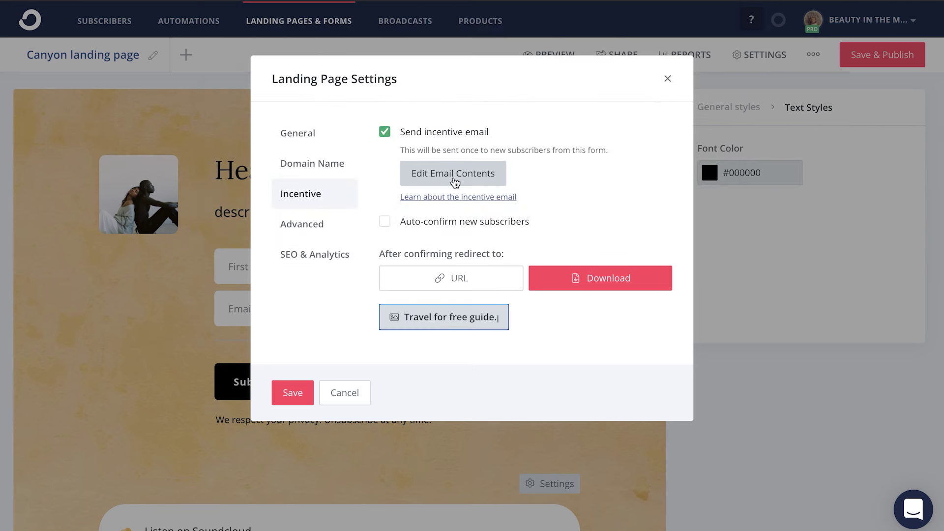
{"action": "left_click", "coordinate": [454, 180]}
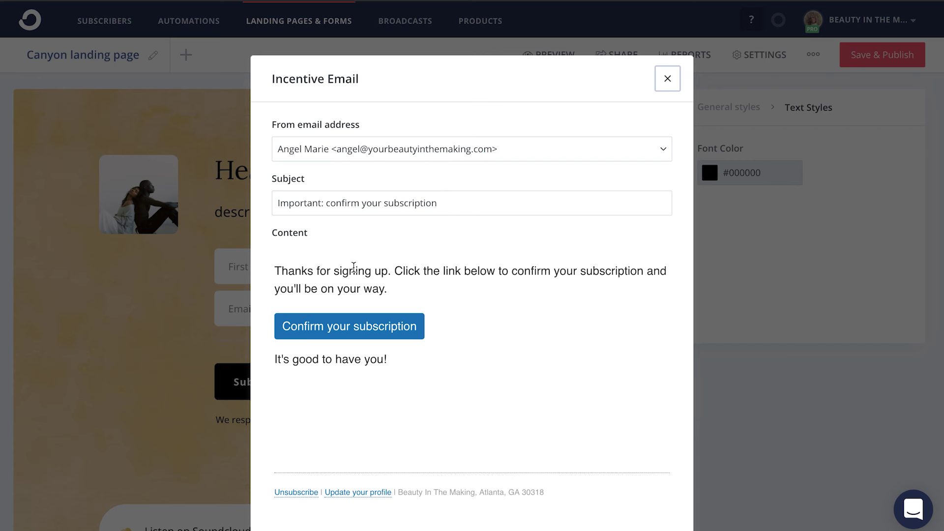
- Change the incentive email subject to 'Travel for free guide inside'
{"action": "left_click_drag", "start_coordinate": [450, 203], "coordinate": [274, 203]}
{"action": "key", "text": "BackSpace"}
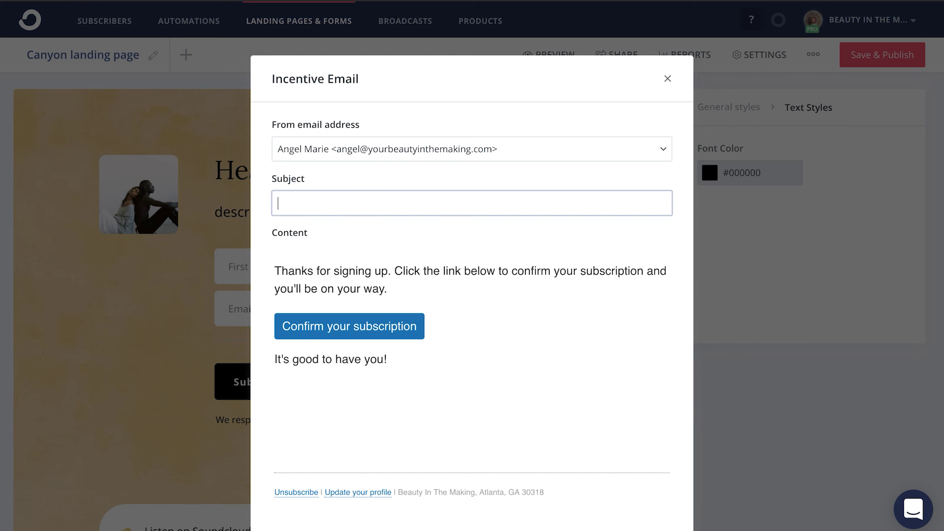
{"action": "type", "text": "Travel for free guide inside!"}
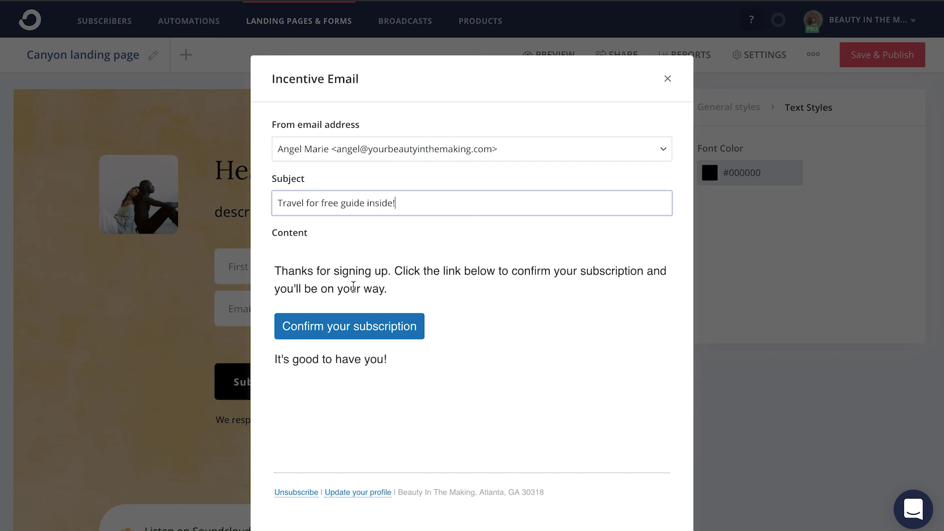
- Shorten the email's opening line to 'Thank you...'
{"action": "left_click_drag", "start_coordinate": [396, 286], "coordinate": [316, 271]}
{"action": "key", "text": "BackSpace"}
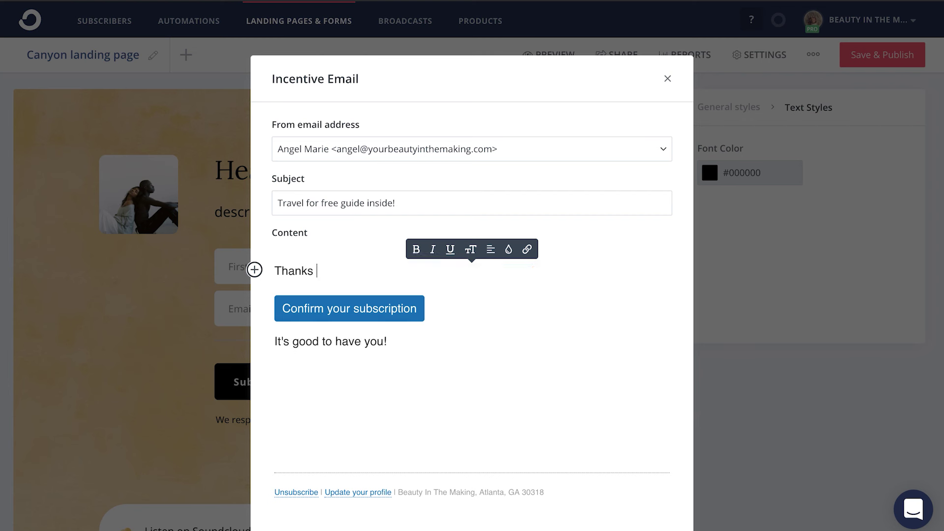
{"action": "type", "text": "= you"}
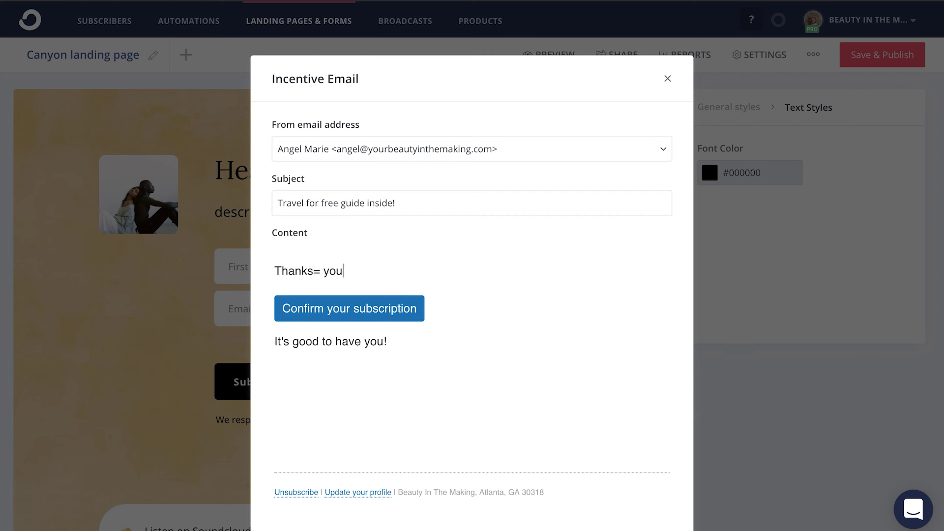
{"action": "key", "text": "BackSpace"}
{"action": "key", "text": "BackSpace"}
{"action": "type", "text": "you"}
{"action": "scroll", "coordinate": [378, 232], "scroll_direction": "down", "scroll_amount": 1}
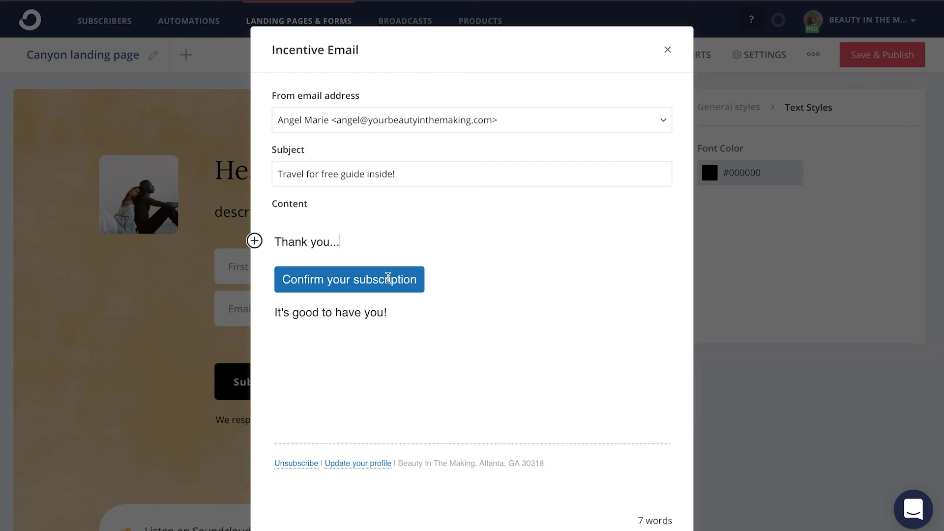
- Relabel the email button 'travel guide right here!'
{"action": "left_click_drag", "start_coordinate": [417, 281], "coordinate": [282, 279]}
{"action": "key", "text": "BackSpace"}
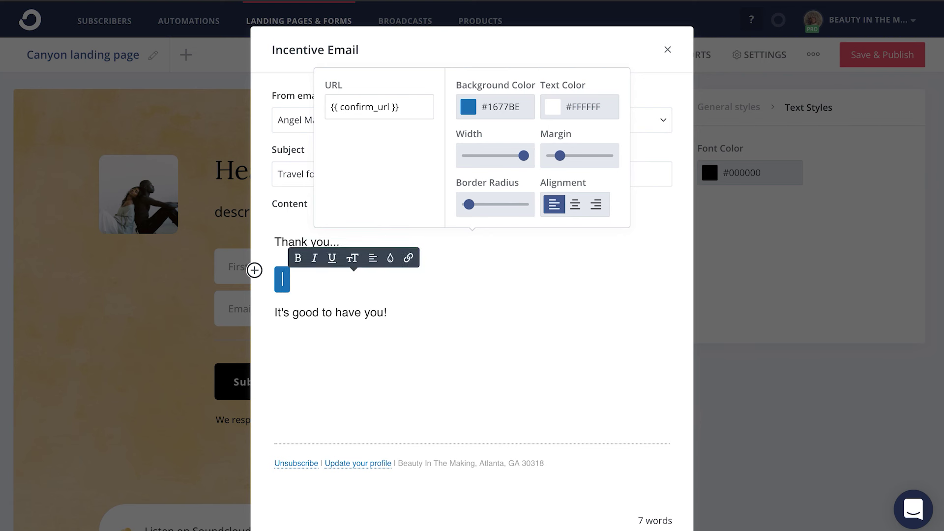
{"action": "type", "text": "travel gu"}
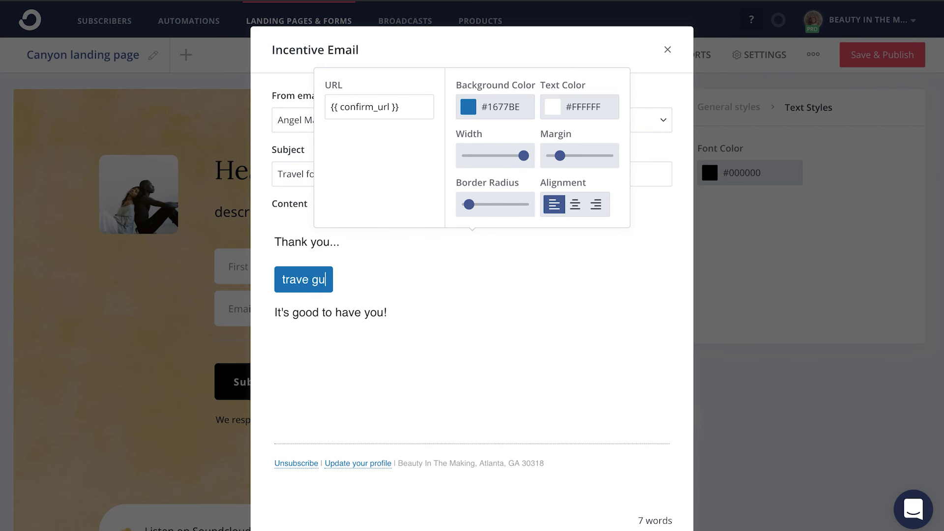
{"action": "key", "text": "BackSpace"}
{"action": "key", "text": "BackSpace"}
{"action": "key", "text": "BackSpace"}
{"action": "key", "text": "BackSpace"}
{"action": "type", "text": "l guide ri"}
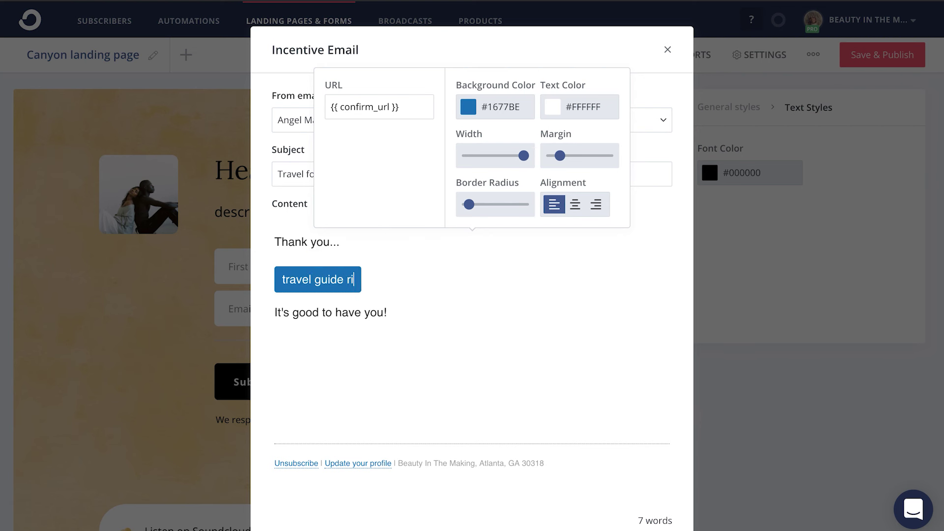
{"action": "type", "text": "ght here!"}
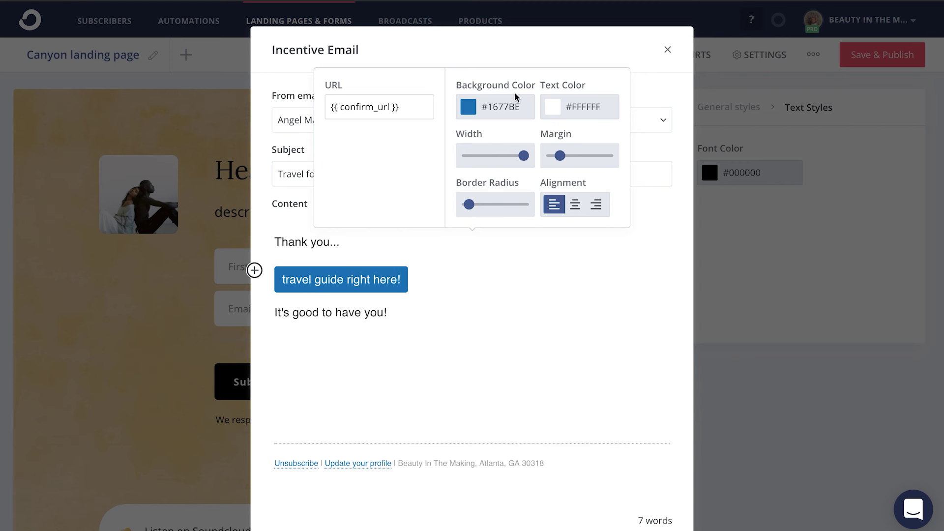
- Make the button's background colour black
{"action": "left_click", "coordinate": [507, 109]}
{"action": "left_click", "coordinate": [490, 162]}
{"action": "left_click_drag", "start_coordinate": [488, 165], "coordinate": [472, 228]}
{"action": "left_click", "coordinate": [407, 311]}
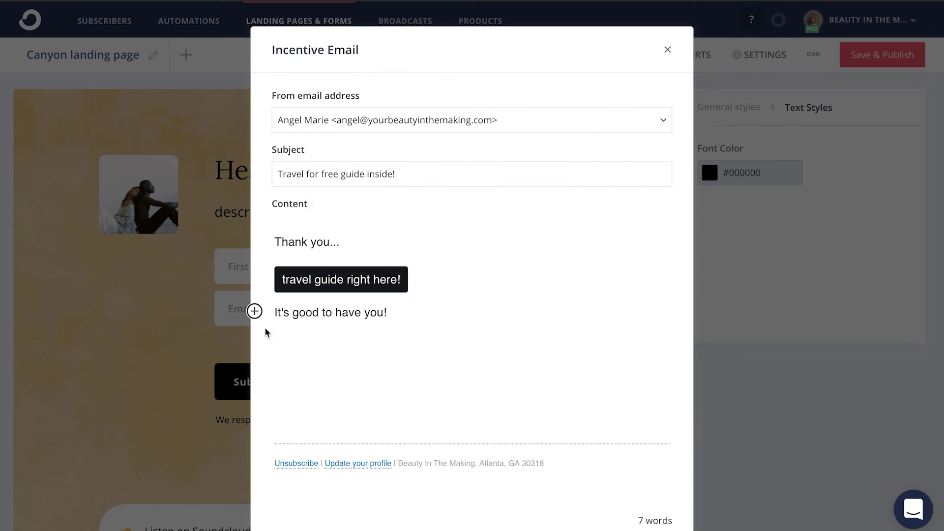
- Browse the block insert list and close it without adding anything
{"action": "left_click", "coordinate": [255, 312]}
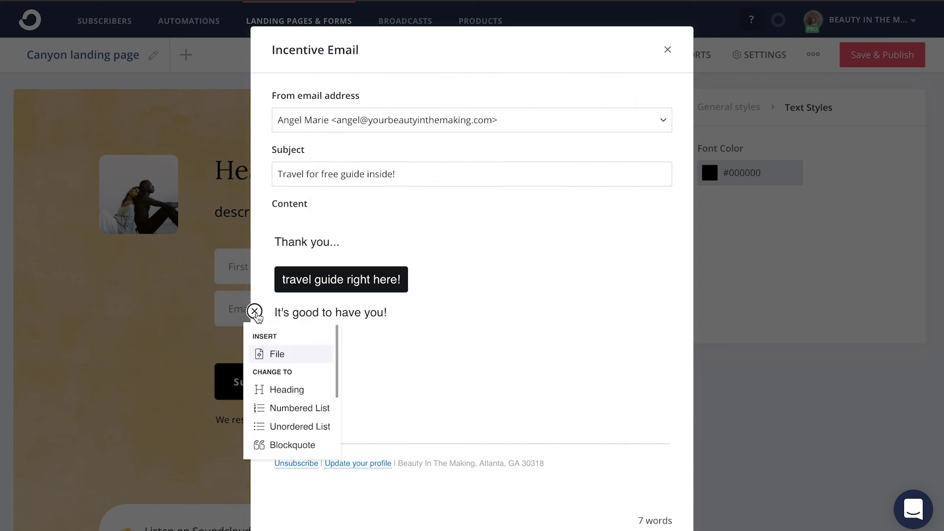
{"action": "scroll", "coordinate": [259, 388], "scroll_direction": "down", "scroll_amount": 3}
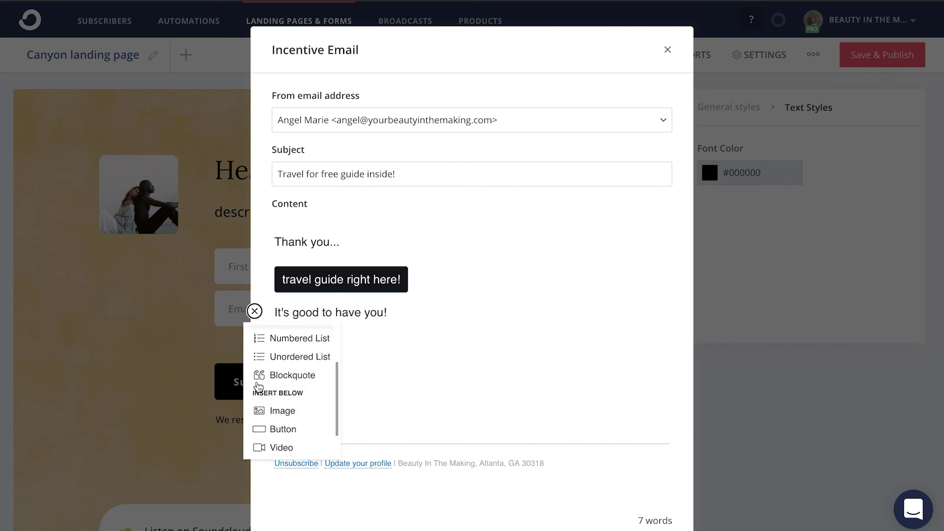
{"action": "scroll", "coordinate": [259, 387], "scroll_direction": "down", "scroll_amount": 2}
{"action": "left_click", "coordinate": [376, 333]}
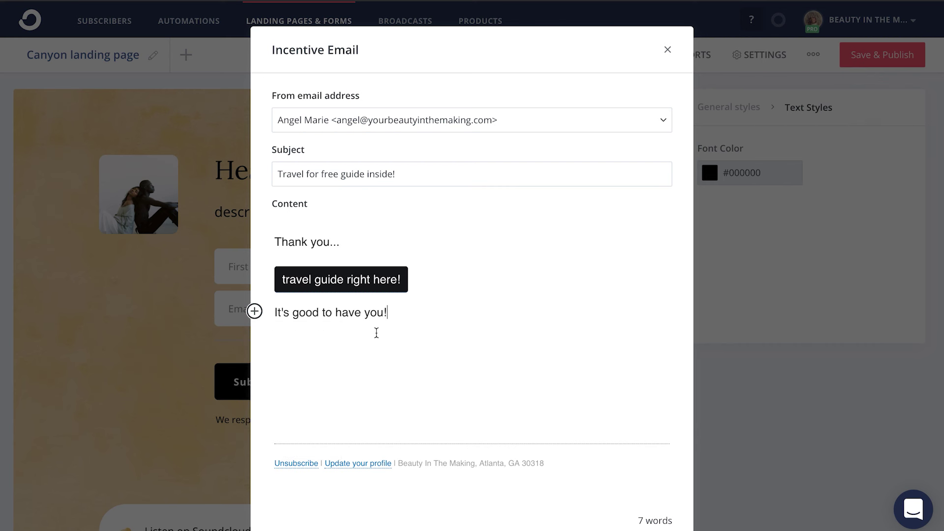
{"action": "scroll", "coordinate": [346, 332], "scroll_direction": "down", "scroll_amount": 3}
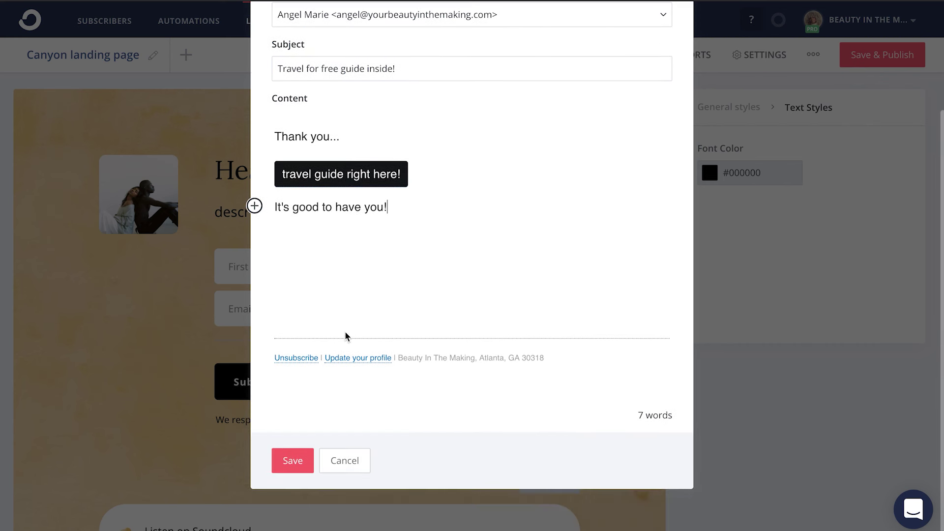
- Save the incentive email and landing page settings, then Save & Publish the Canyon page
{"action": "left_click", "coordinate": [290, 460]}
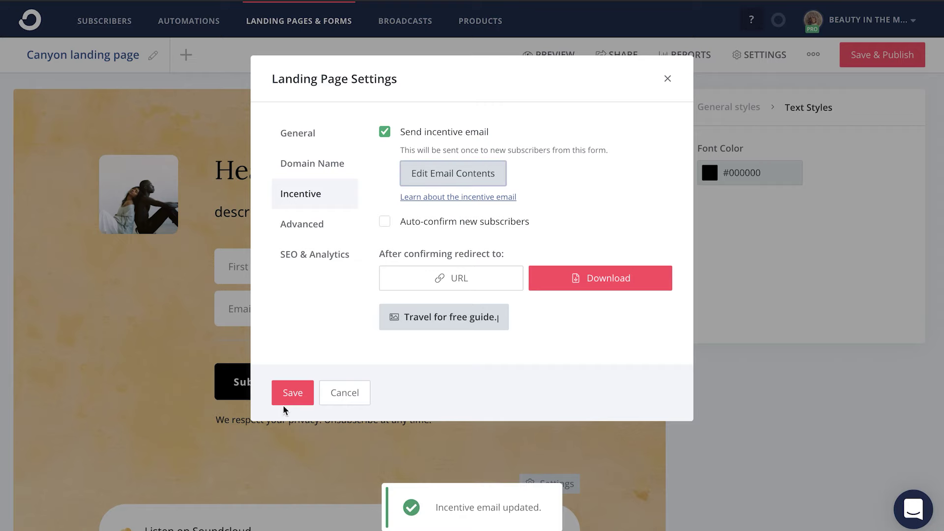
{"action": "left_click", "coordinate": [292, 393]}
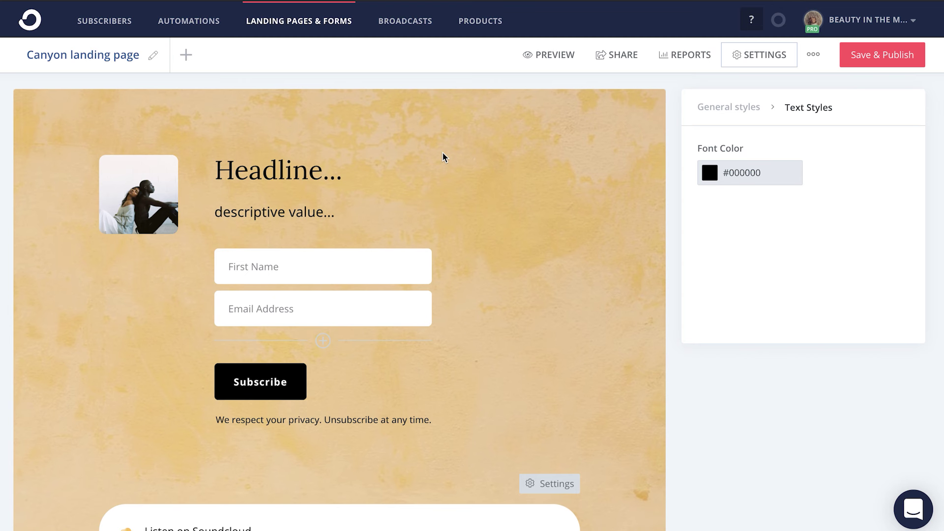
{"action": "left_click", "coordinate": [871, 54]}
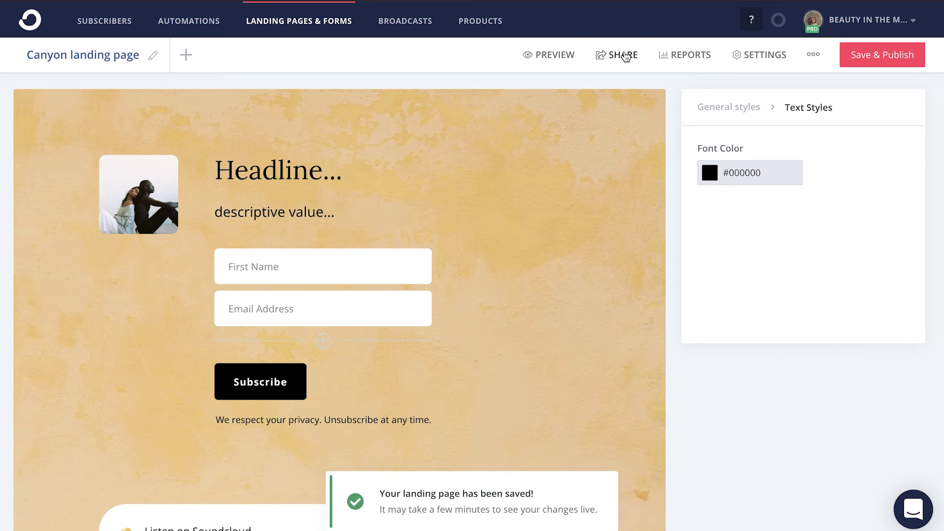
- Copy the Canyon page's live URL from Share, then view its reports showing 0 visitors and 0% conversion
{"action": "left_click", "coordinate": [601, 56]}
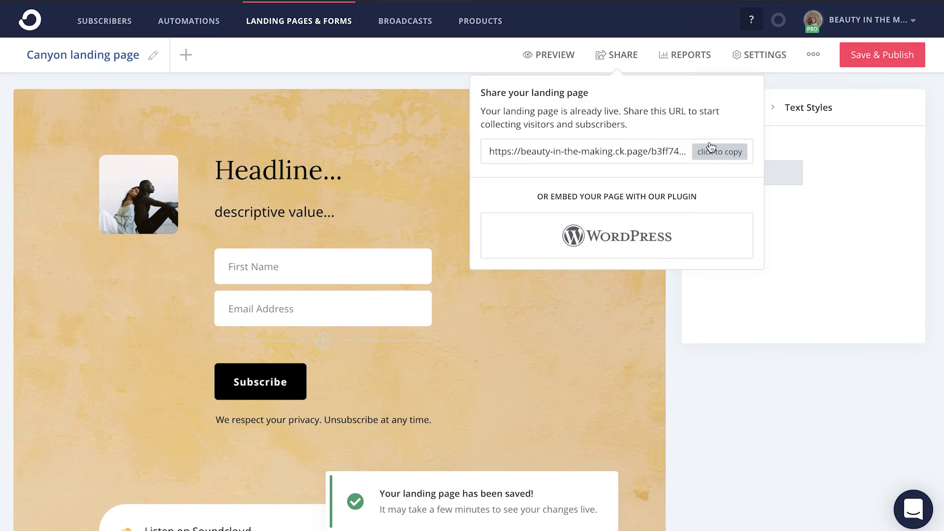
{"action": "left_click", "coordinate": [713, 158]}
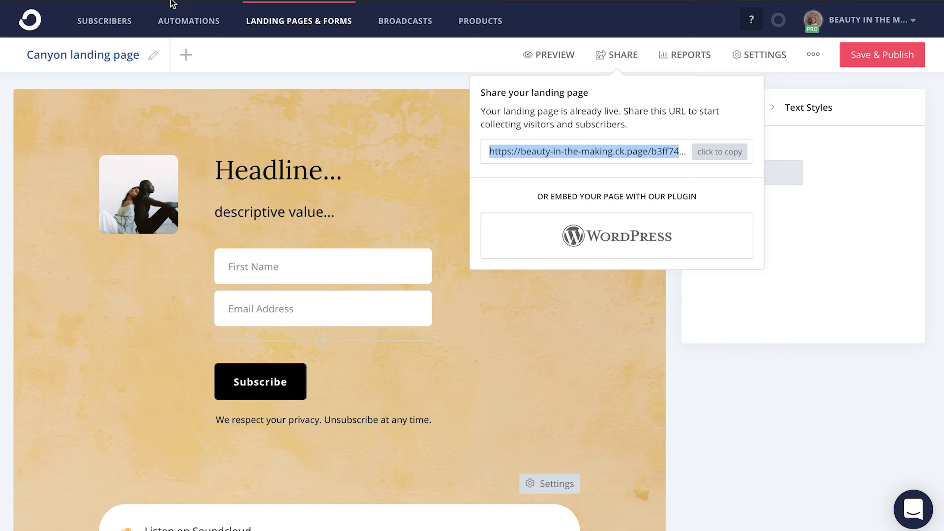
{"action": "left_click", "coordinate": [348, 85]}
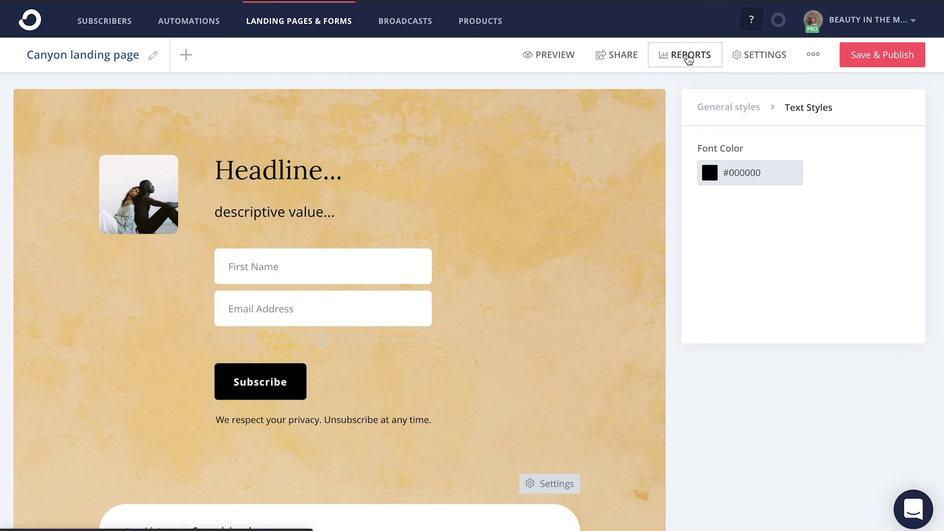
{"action": "left_click", "coordinate": [690, 59]}
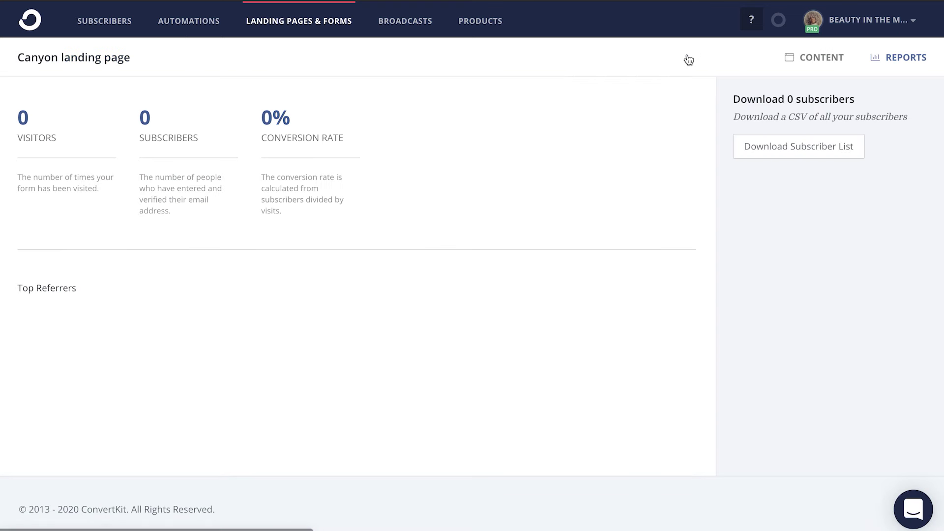